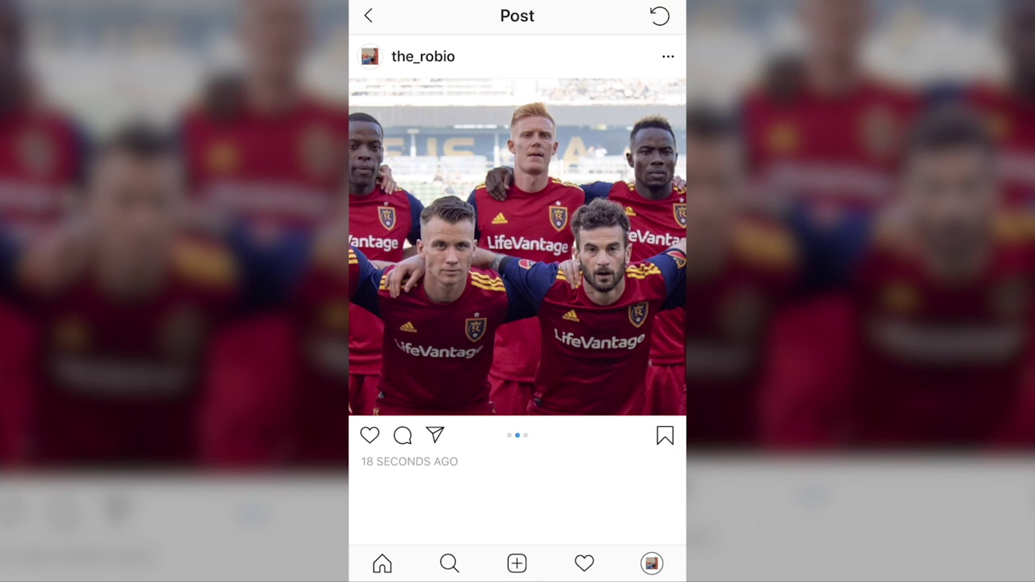
- Swipe the team photo post to its third image, then the stadium panorama post to its second slide
{"action": "left_click_drag", "start_coordinate": [566, 243], "coordinate": [229, 242]}
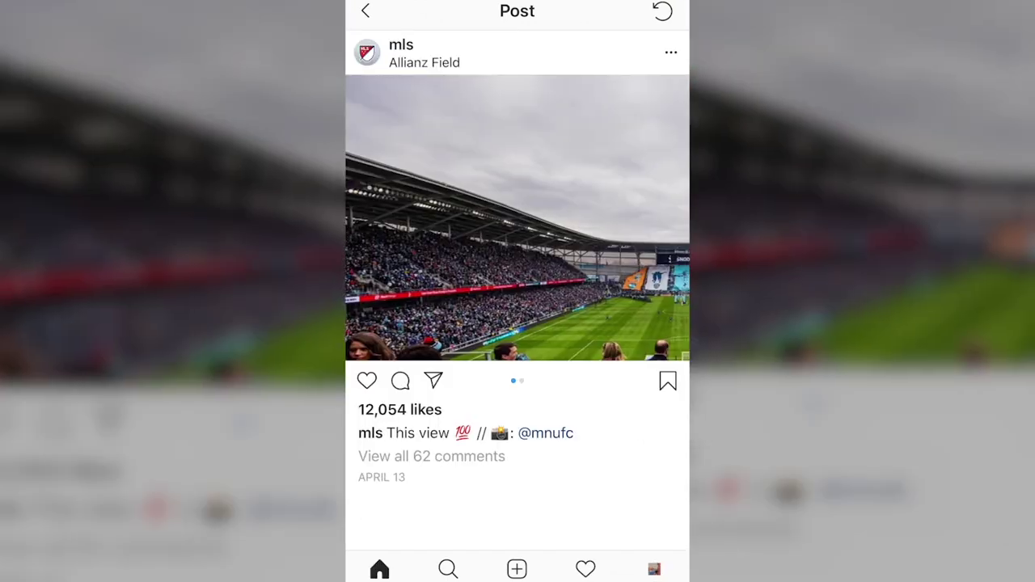
{"action": "left_click_drag", "start_coordinate": [566, 243], "coordinate": [307, 243]}
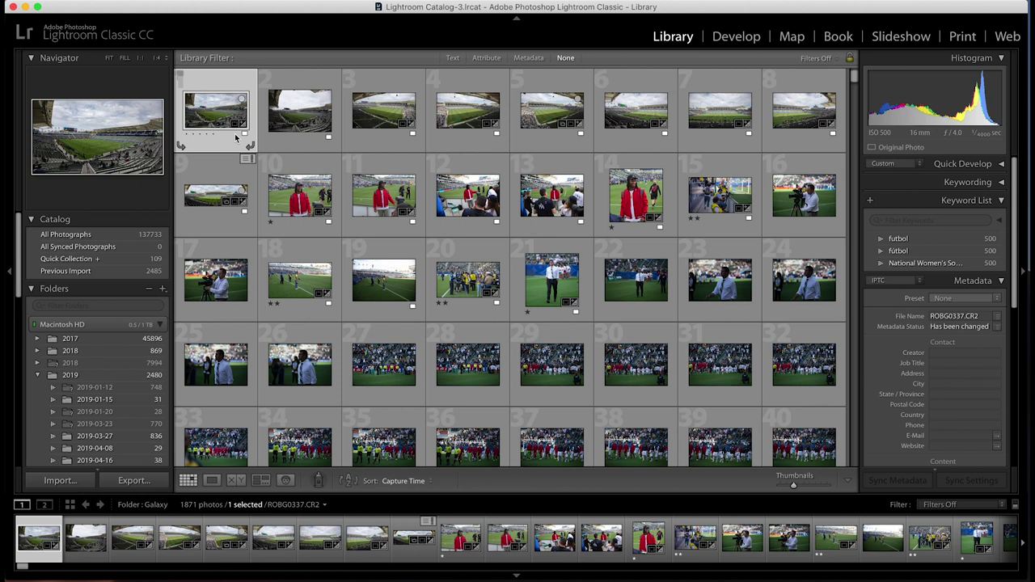
- View ROBG0341 in Loupe, step to ROBG0342, and extend the selection through ROBG0344
{"action": "double_click", "coordinate": [553, 113]}
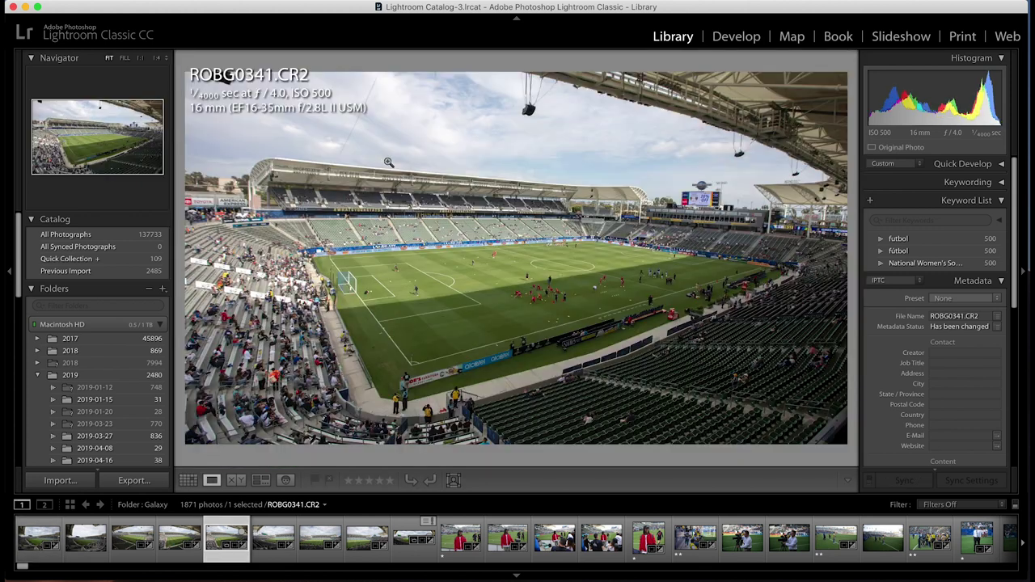
{"action": "key", "text": "Right"}
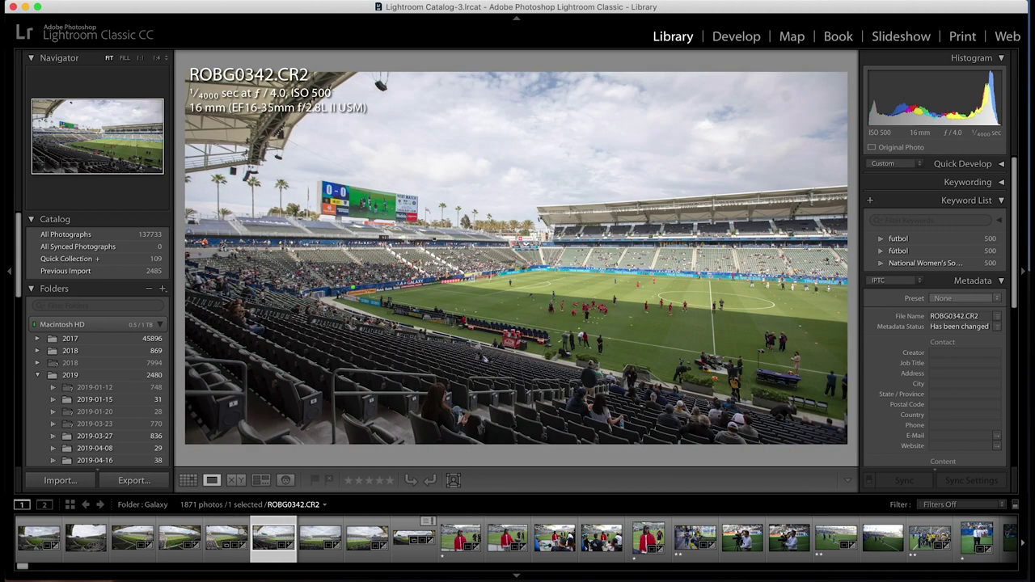
{"action": "key", "text": "shift+Right"}
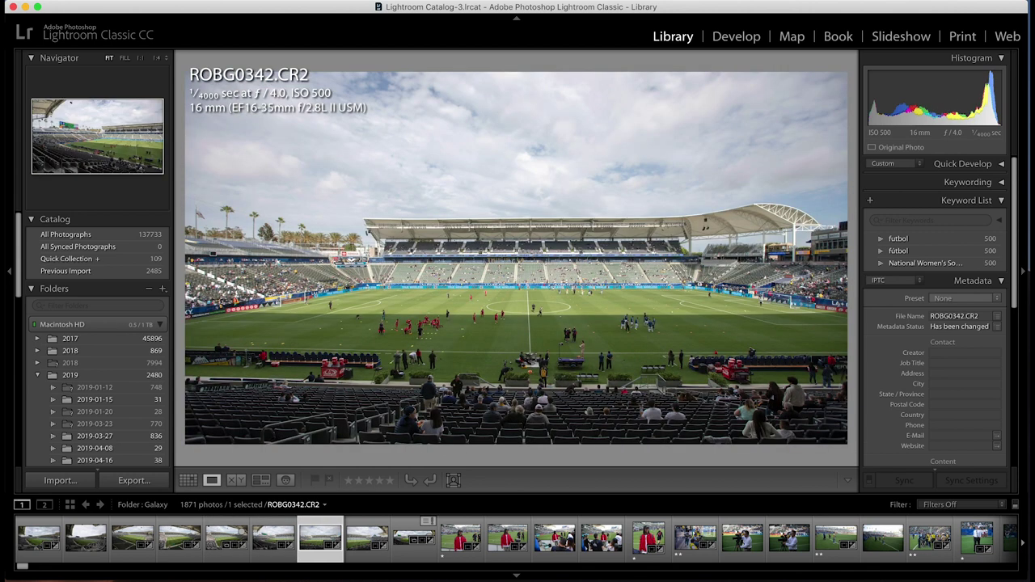
{"action": "key", "text": "shift+Right"}
{"action": "left_click", "coordinate": [273, 538]}
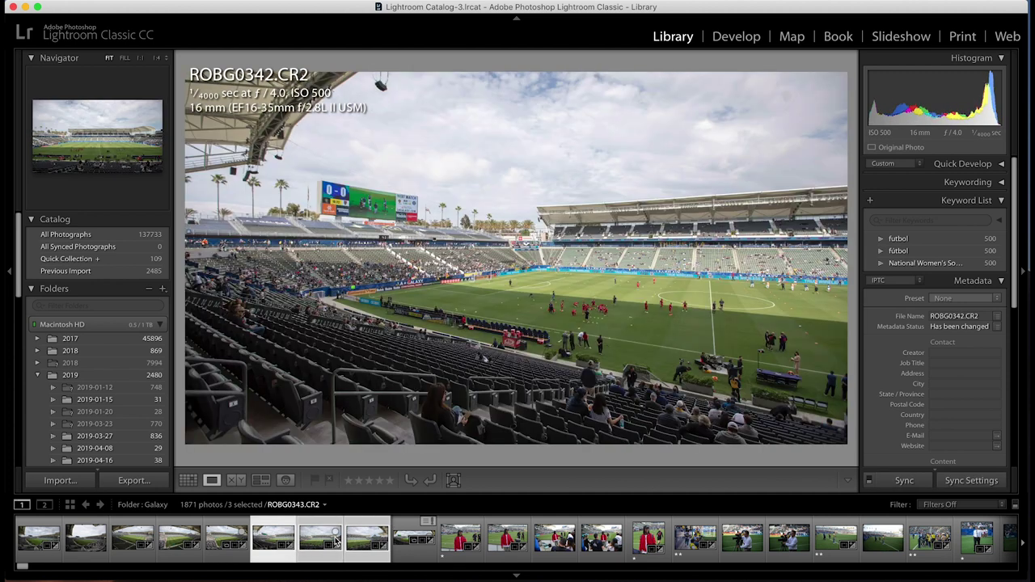
- Stitch the three selected stadium frames into the panorama ROBG0342-Pano.dng with Photo Merge > Panorama
{"action": "right_click", "coordinate": [455, 166]}
{"action": "mouse_move", "coordinate": [485, 292]}
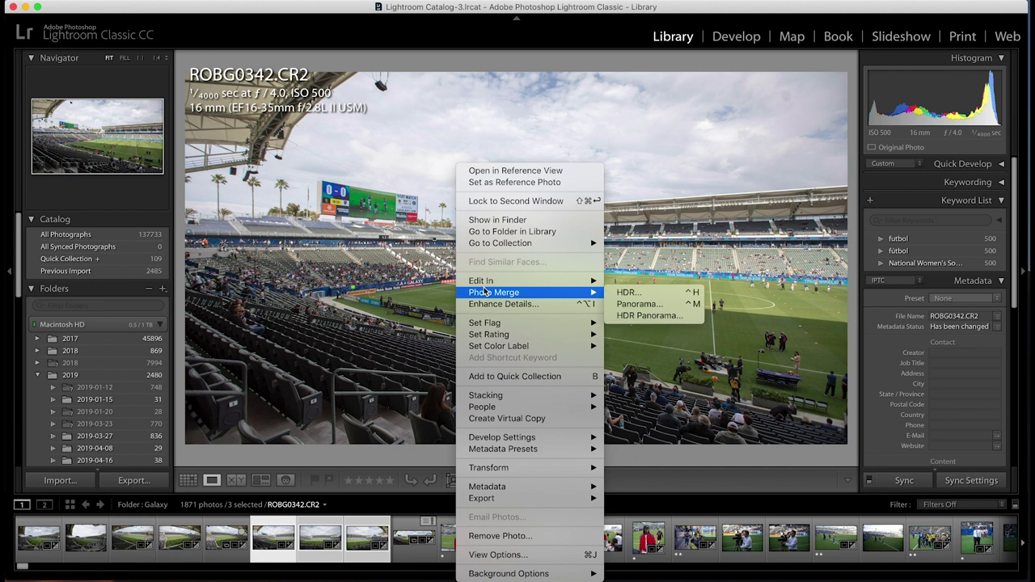
{"action": "left_click", "coordinate": [639, 303]}
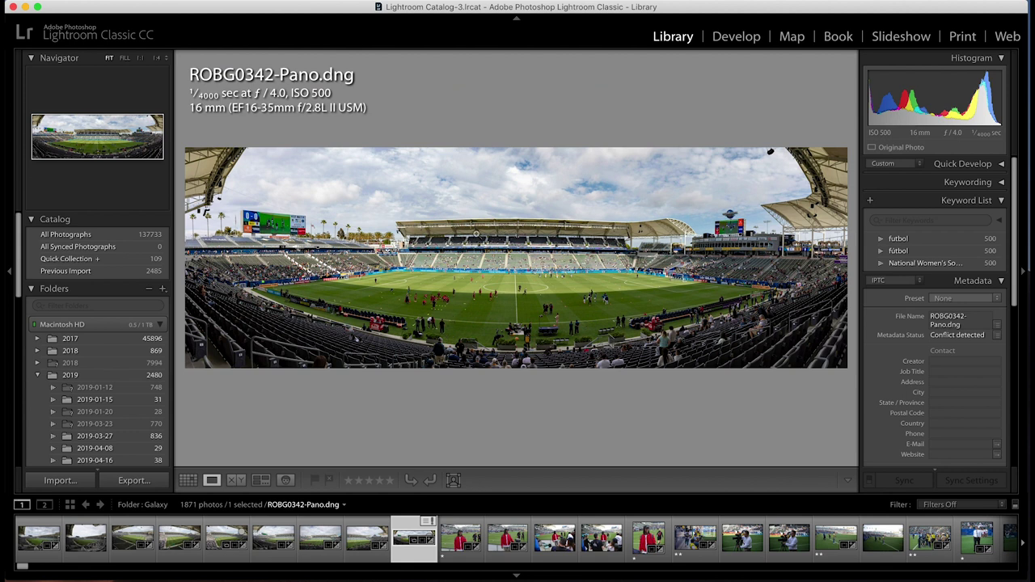
{"action": "right_click", "coordinate": [472, 230]}
{"action": "left_click", "coordinate": [551, 169]}
- In Develop, try a 4 x 1 crop on the panorama, undo it, and reopen the aspect ratio list
{"action": "left_click", "coordinate": [739, 38]}
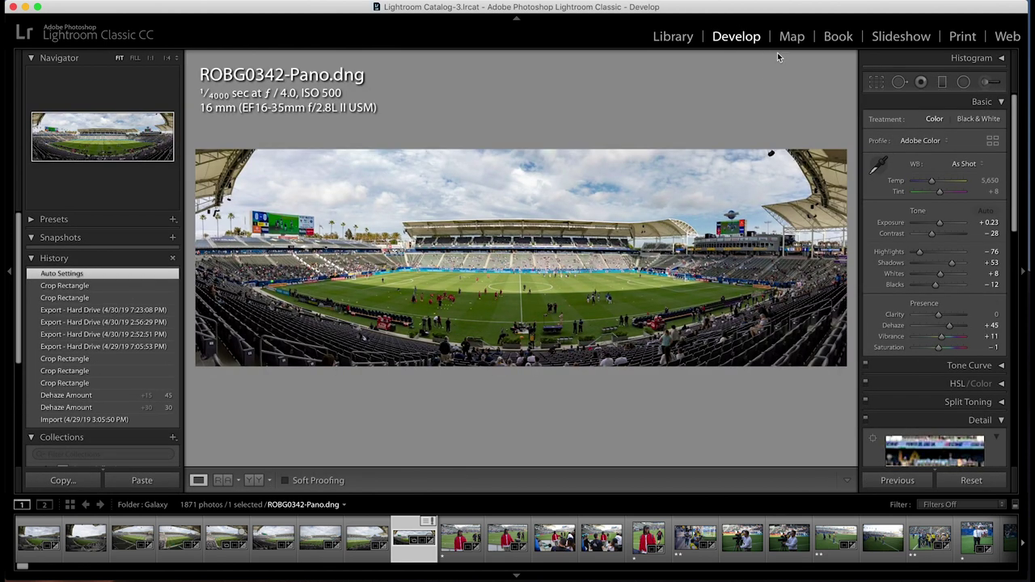
{"action": "left_click", "coordinate": [877, 83]}
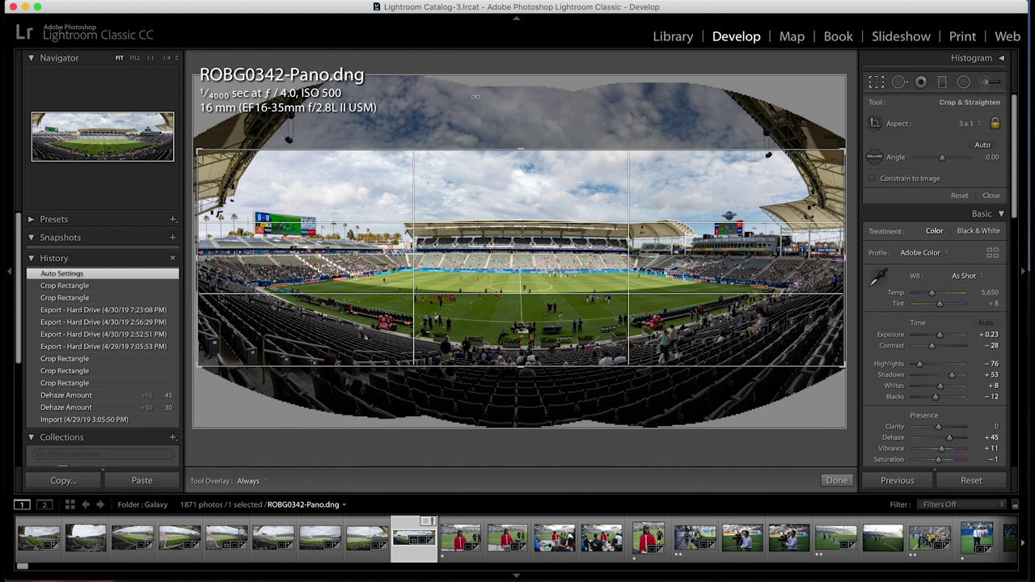
{"action": "left_click", "coordinate": [968, 127]}
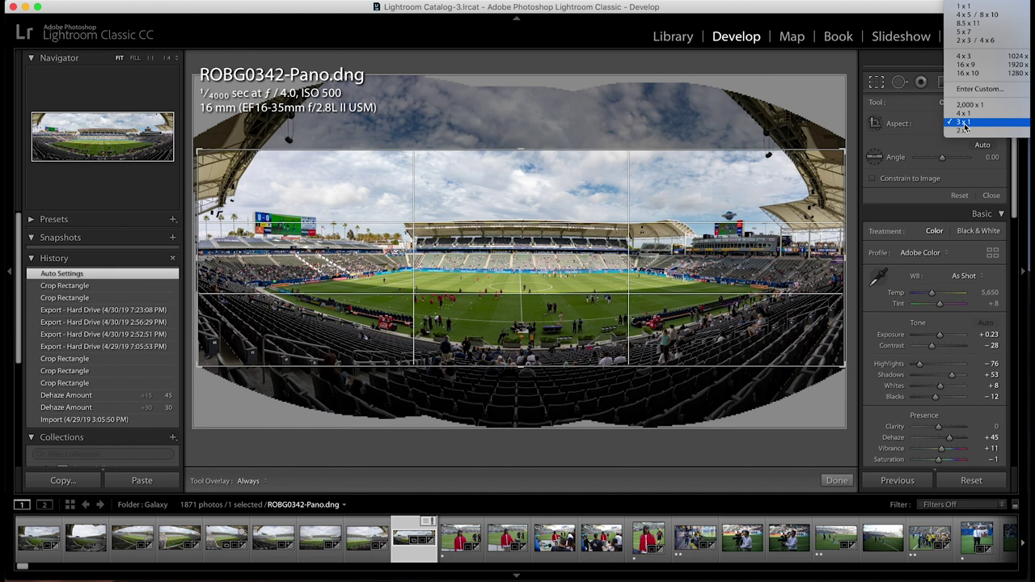
{"action": "left_click", "coordinate": [963, 116]}
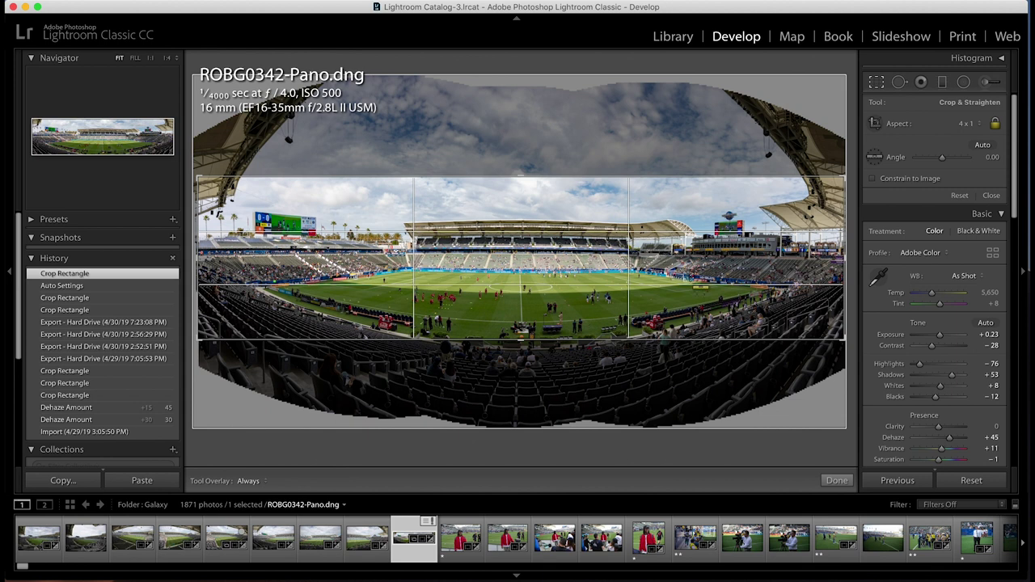
{"action": "key", "text": "super+z"}
{"action": "left_click", "coordinate": [962, 125]}
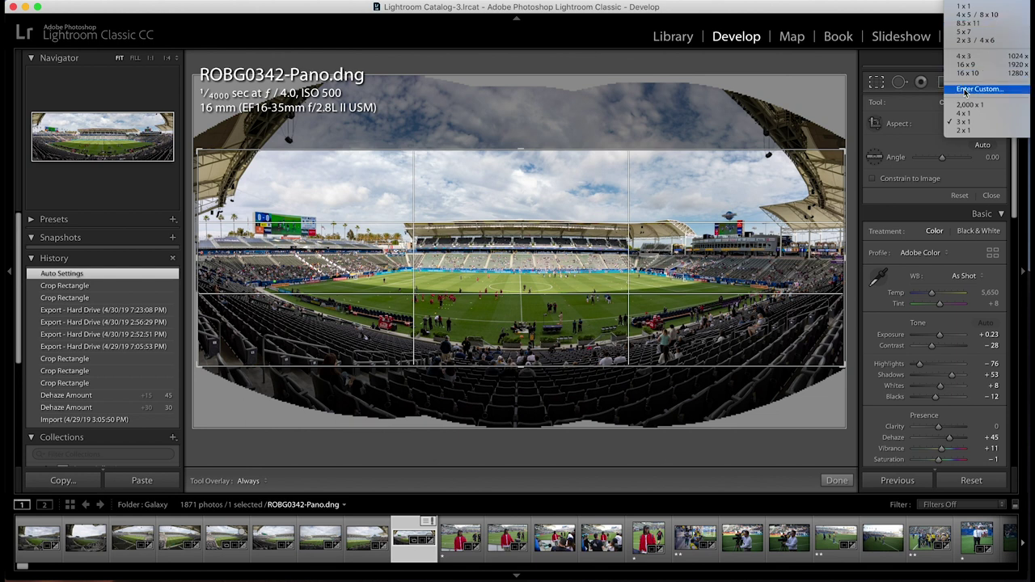
- Enter a custom 3 x 1 crop ratio and commit the crop
{"action": "left_click", "coordinate": [965, 89]}
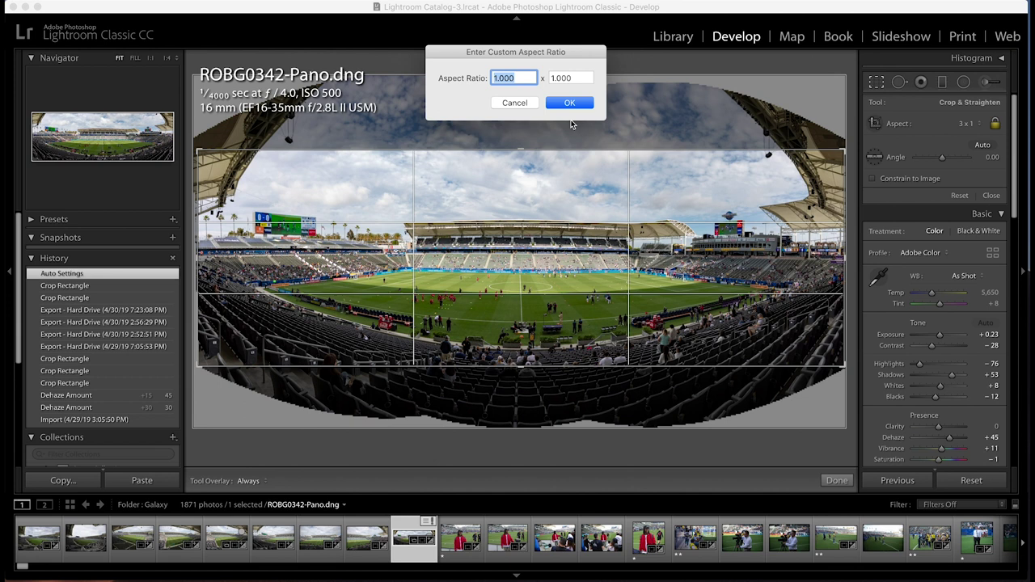
{"action": "type", "text": "3"}
{"action": "key", "text": "Tab"}
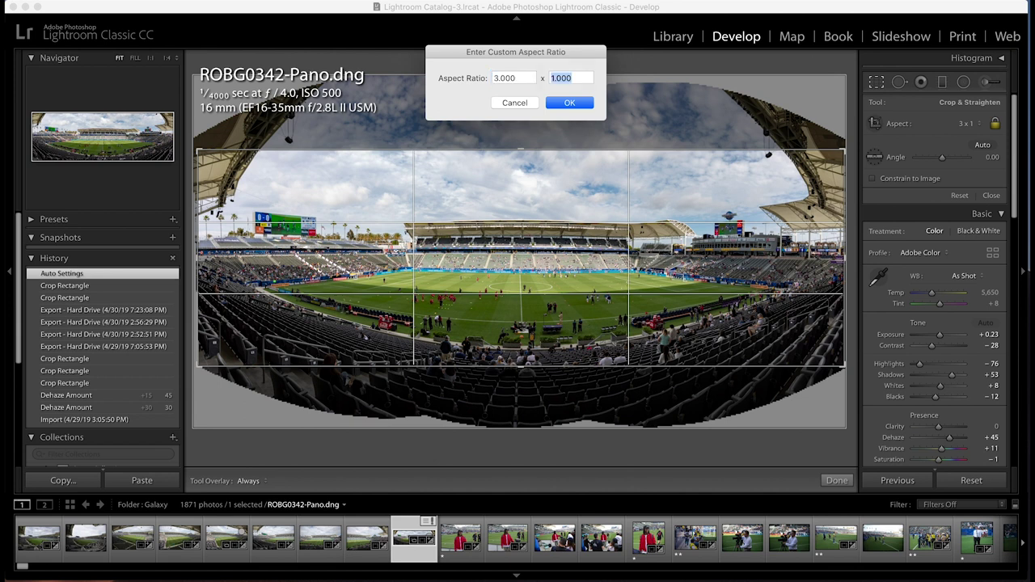
{"action": "type", "text": "1"}
{"action": "left_click", "coordinate": [572, 104]}
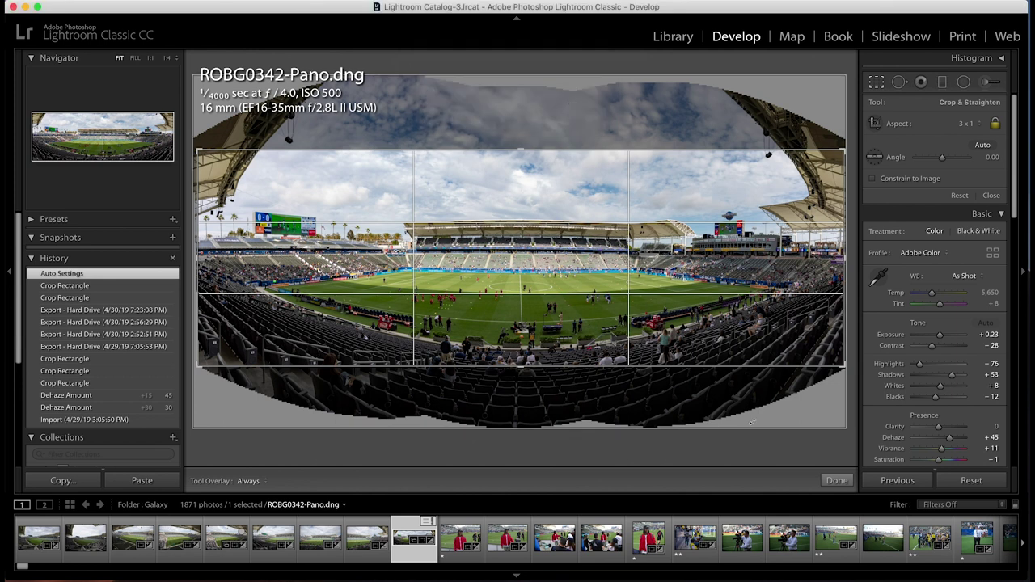
{"action": "left_click", "coordinate": [836, 480]}
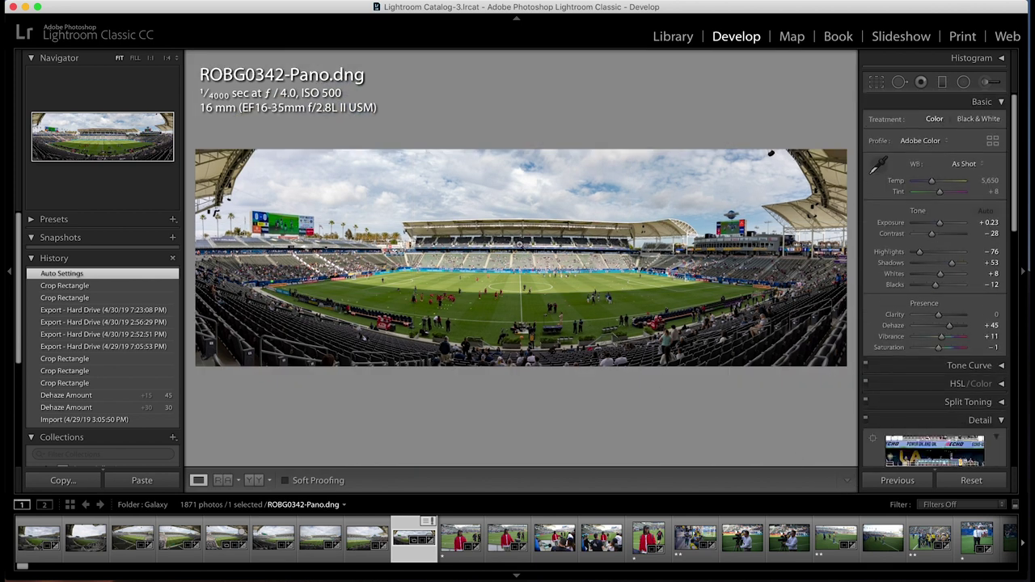
- Send the cropped panorama to Photoshop CC 2019 via Edit In
{"action": "right_click", "coordinate": [510, 201]}
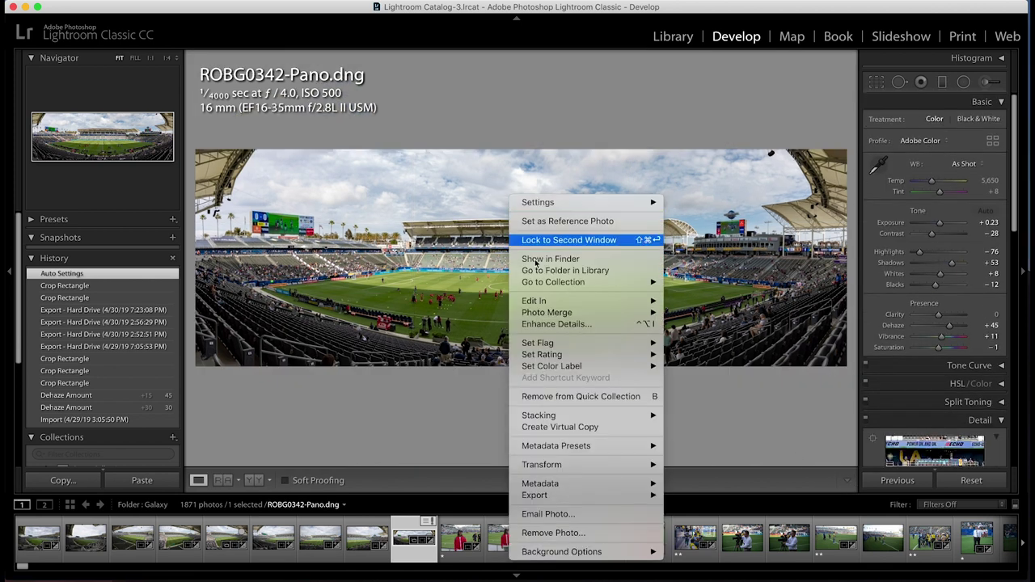
{"action": "mouse_move", "coordinate": [546, 302]}
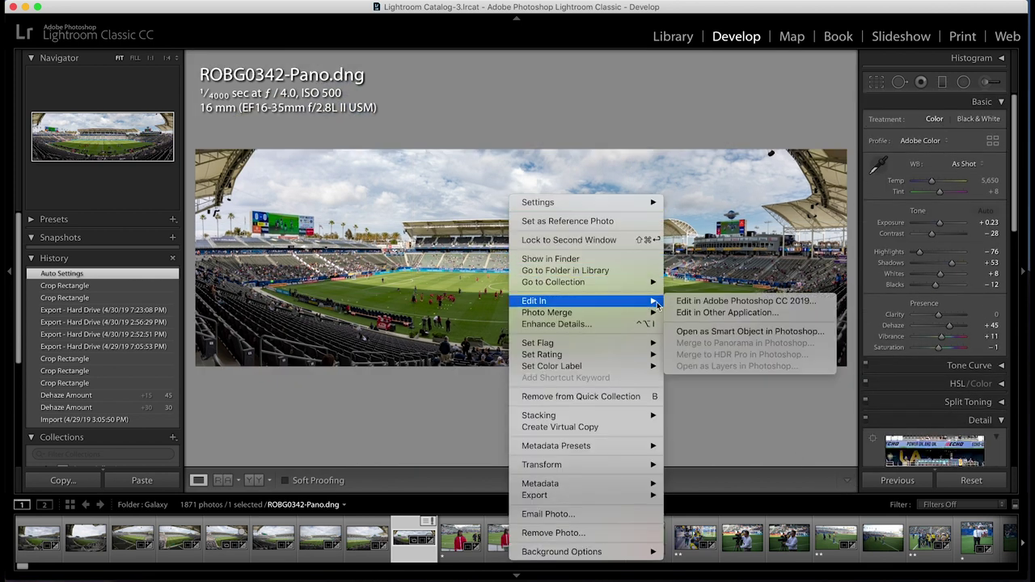
{"action": "left_click", "coordinate": [711, 301]}
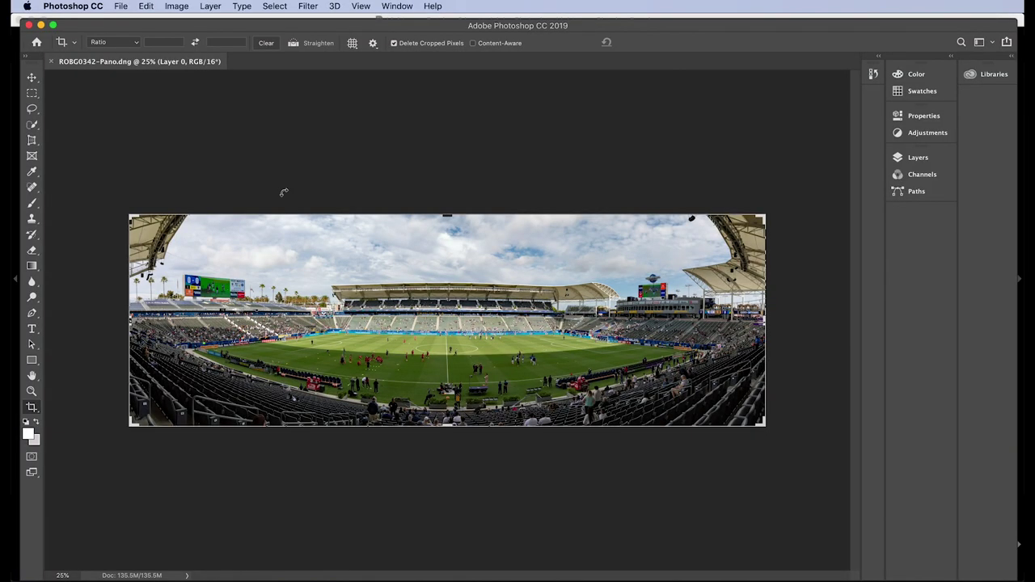
- Switch to the Slice Tool from the Crop flyout and draw one slice over the whole panorama
{"action": "left_click", "coordinate": [32, 78]}
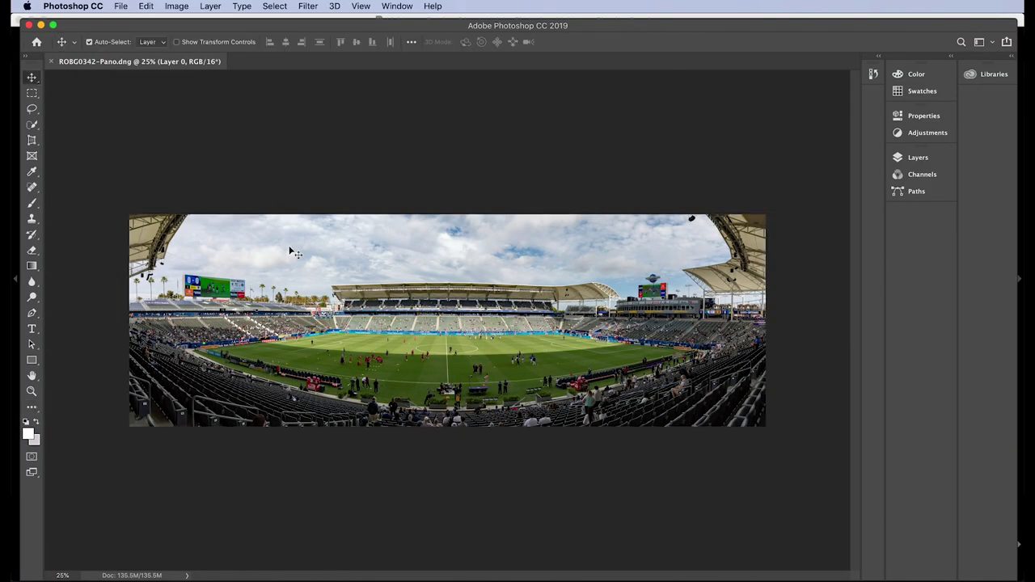
{"action": "left_click", "coordinate": [31, 408]}
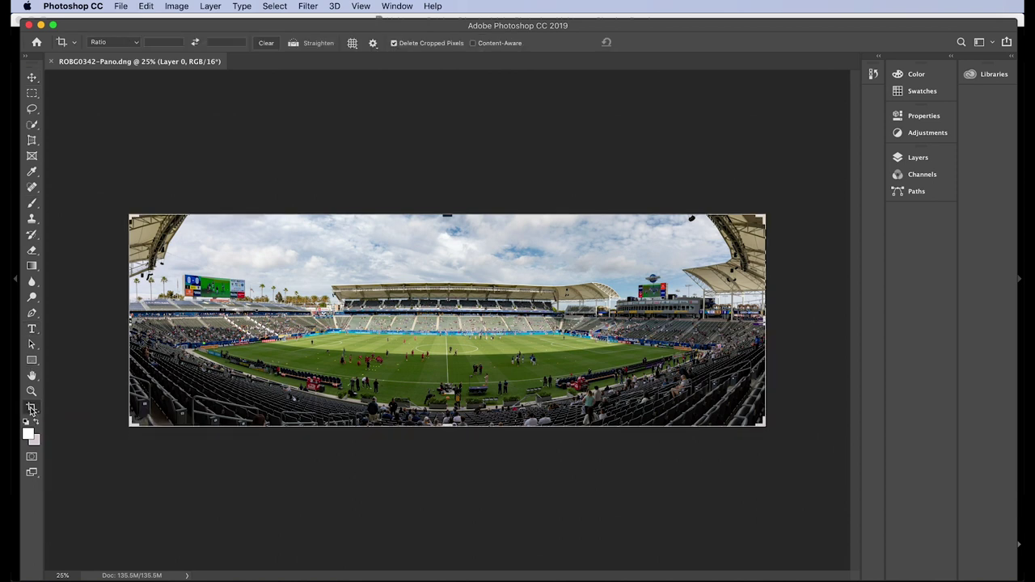
{"action": "left_click", "coordinate": [32, 409]}
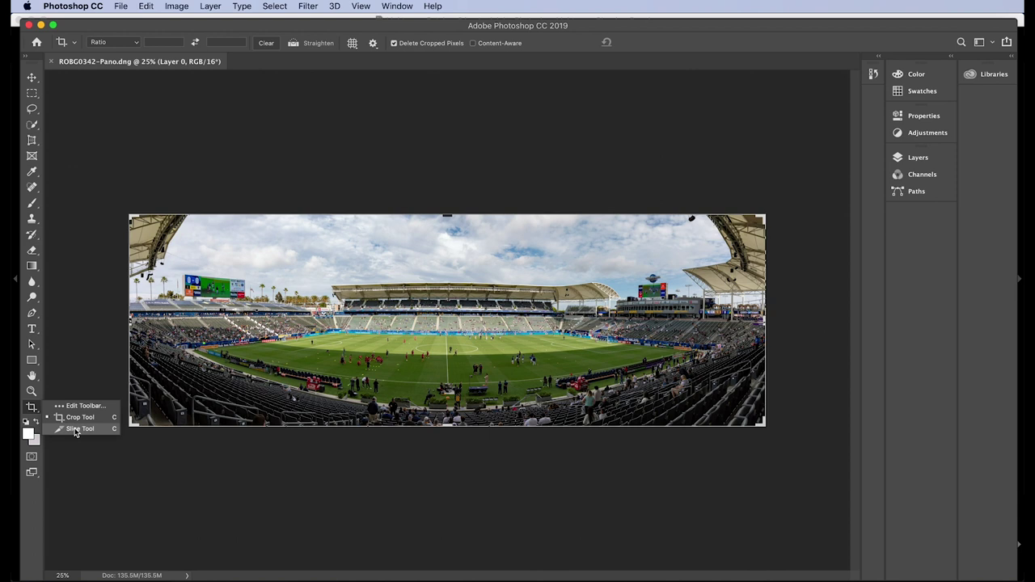
{"action": "left_click", "coordinate": [75, 429]}
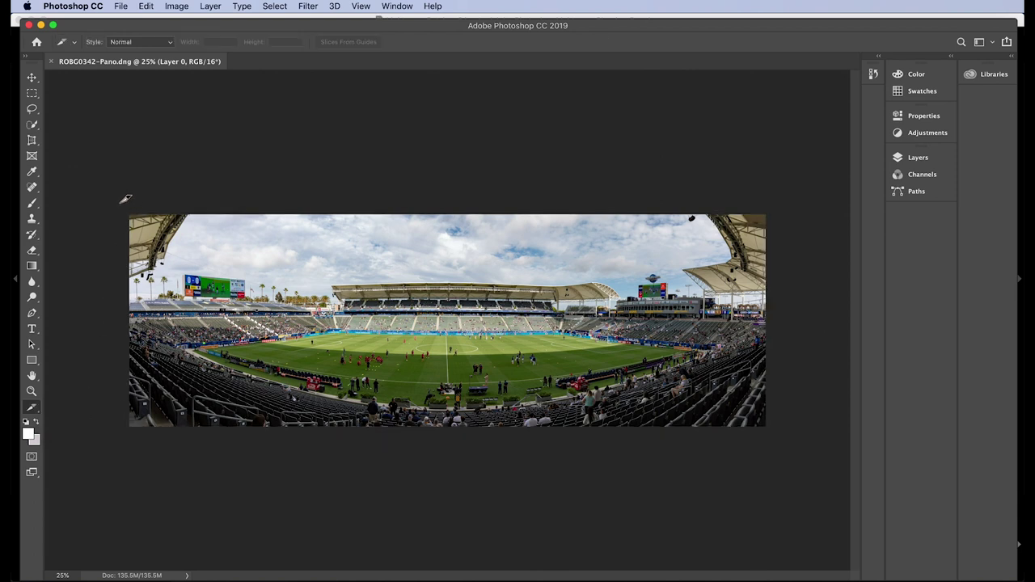
{"action": "left_click_drag", "start_coordinate": [119, 202], "coordinate": [782, 426]}
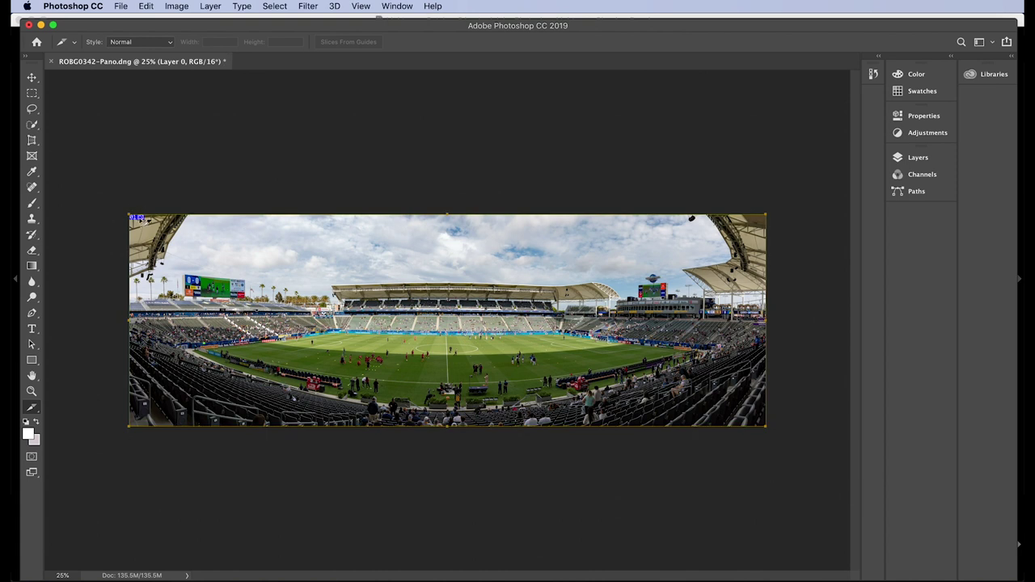
{"action": "right_click", "coordinate": [139, 217]}
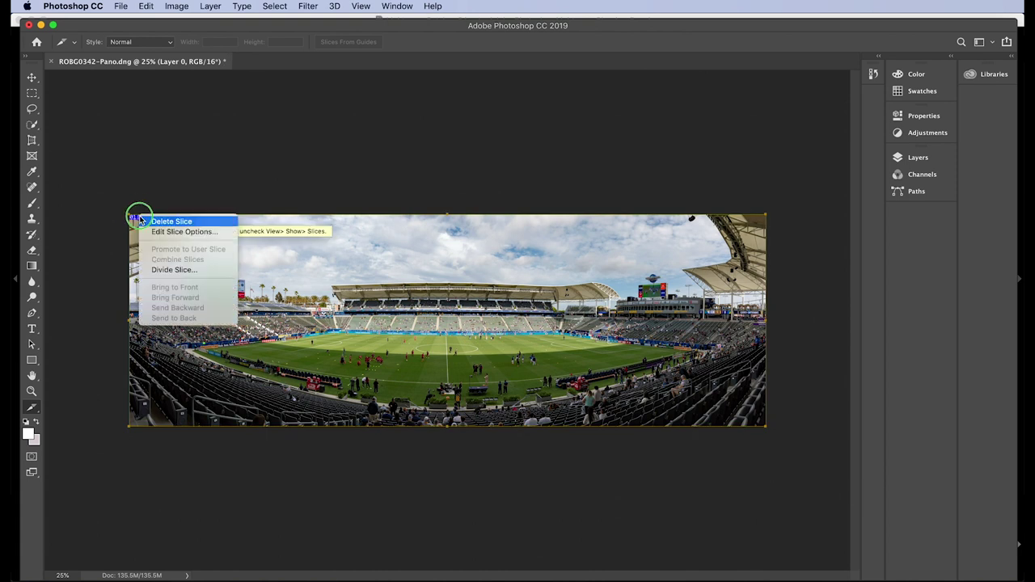
- Use Divide Slice to split the slice vertically into 3 slices across
{"action": "left_click", "coordinate": [158, 269]}
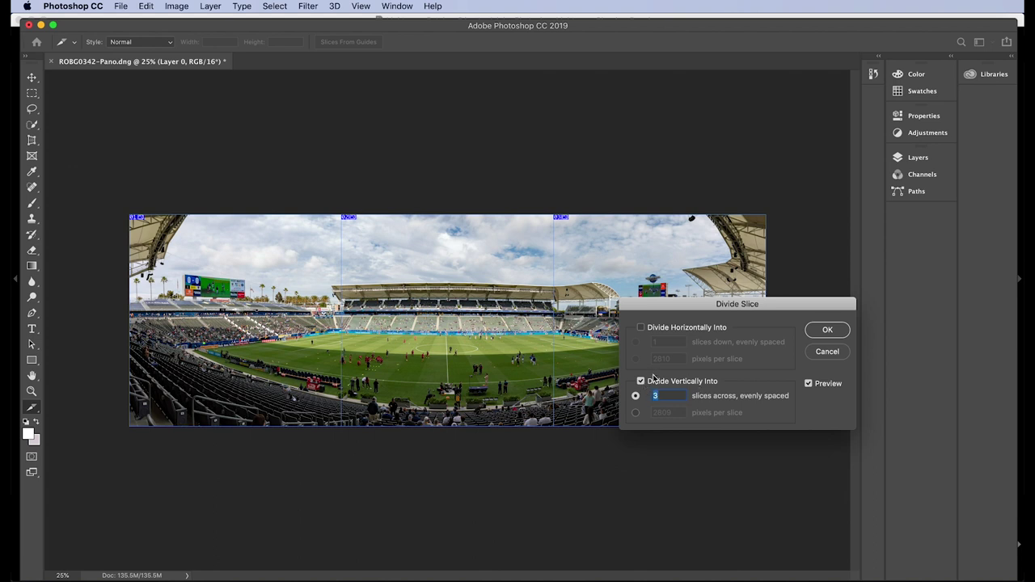
{"action": "type", "text": "4"}
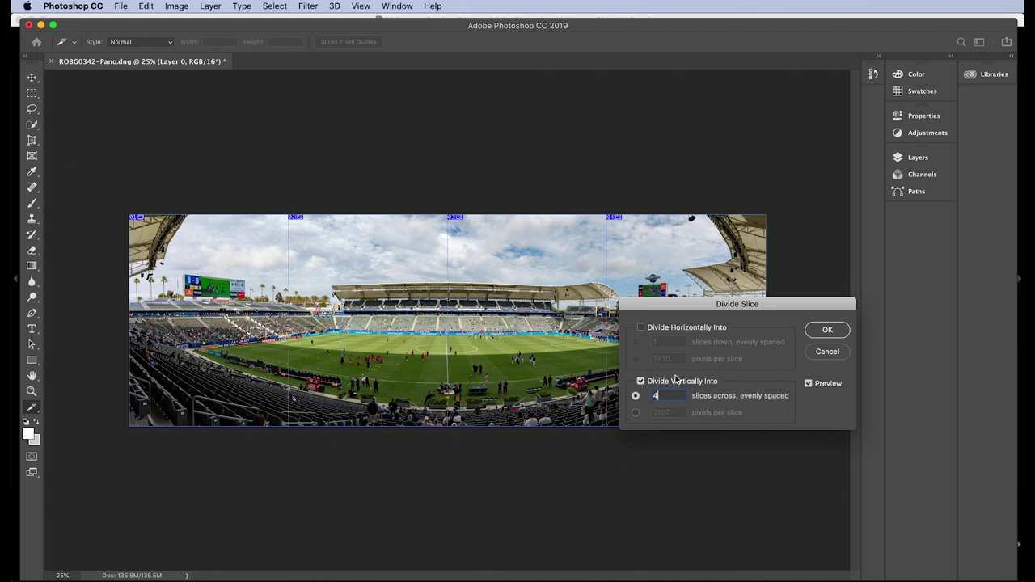
{"action": "left_click_drag", "start_coordinate": [744, 307], "coordinate": [556, 69]}
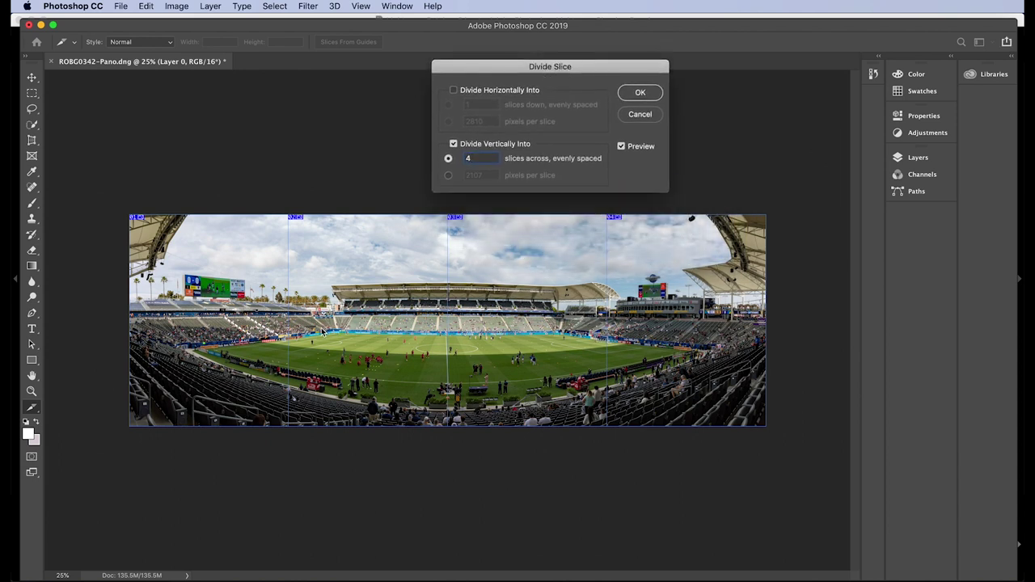
{"action": "left_click", "coordinate": [468, 160]}
{"action": "type", "text": "3"}
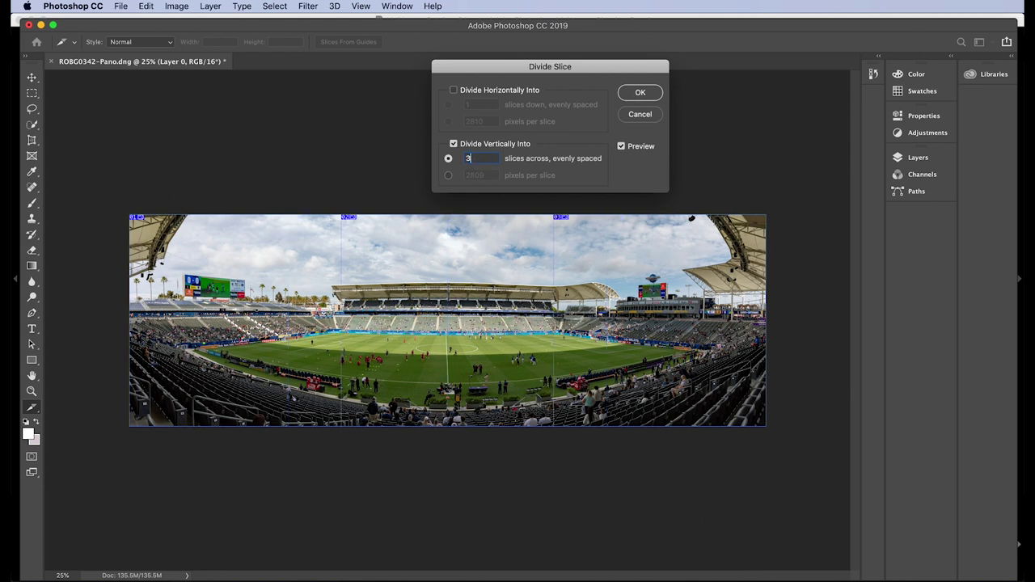
{"action": "left_click", "coordinate": [643, 93]}
{"action": "left_click", "coordinate": [643, 93]}
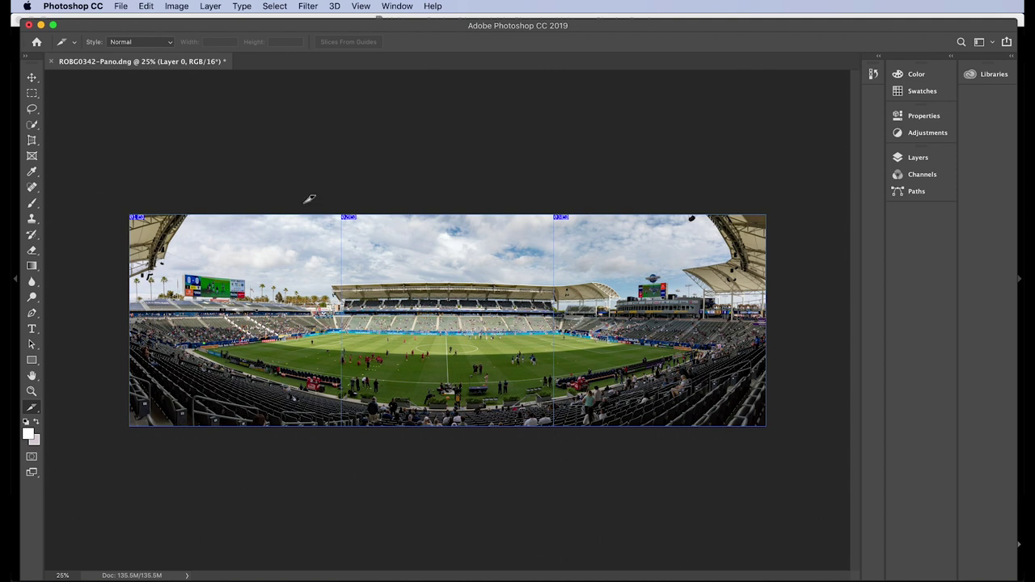
- Export all slices through Save for Web (Legacy) as JPEG files named DHSP
{"action": "left_click", "coordinate": [121, 7]}
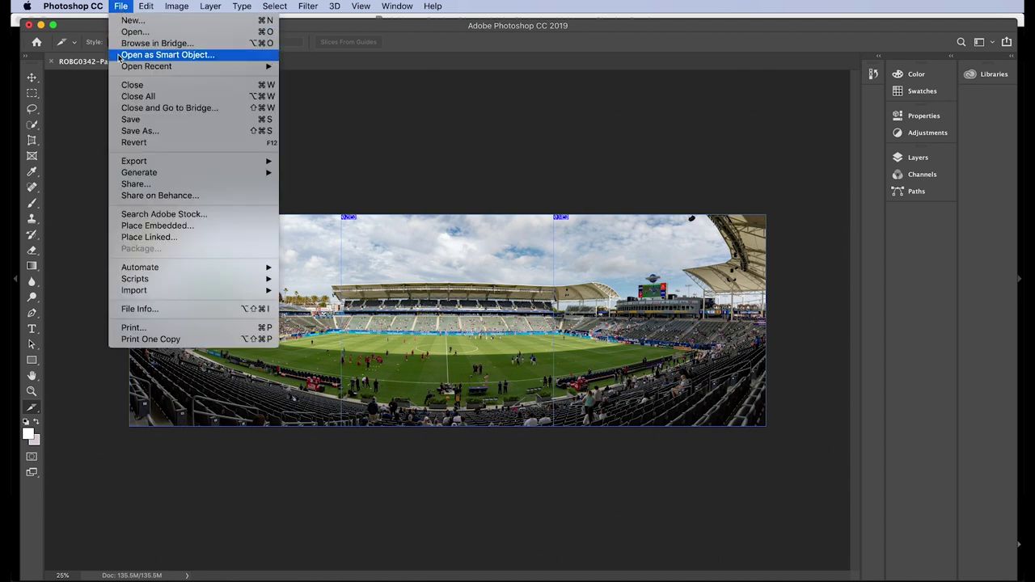
{"action": "mouse_move", "coordinate": [137, 162]}
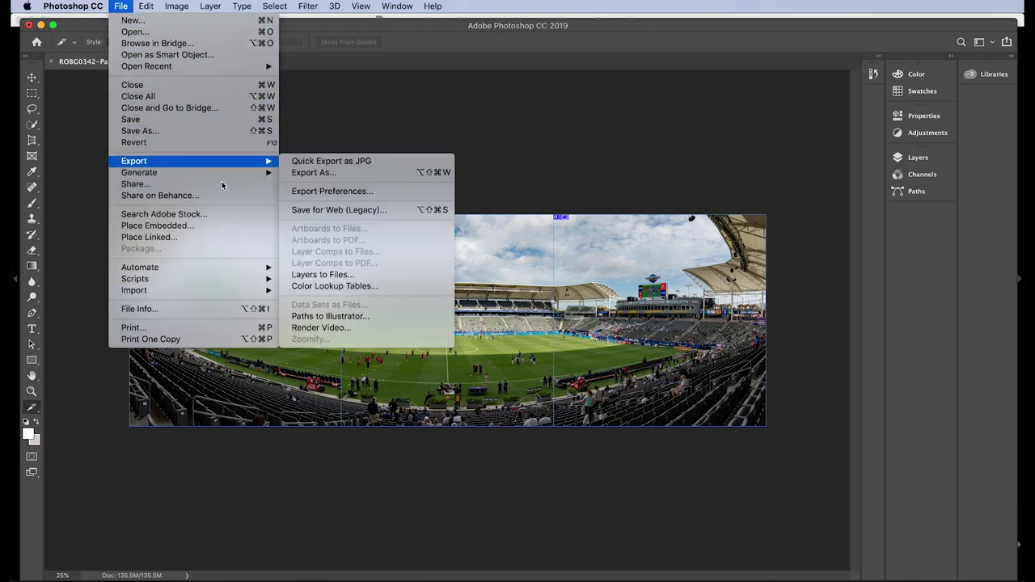
{"action": "left_click", "coordinate": [316, 211]}
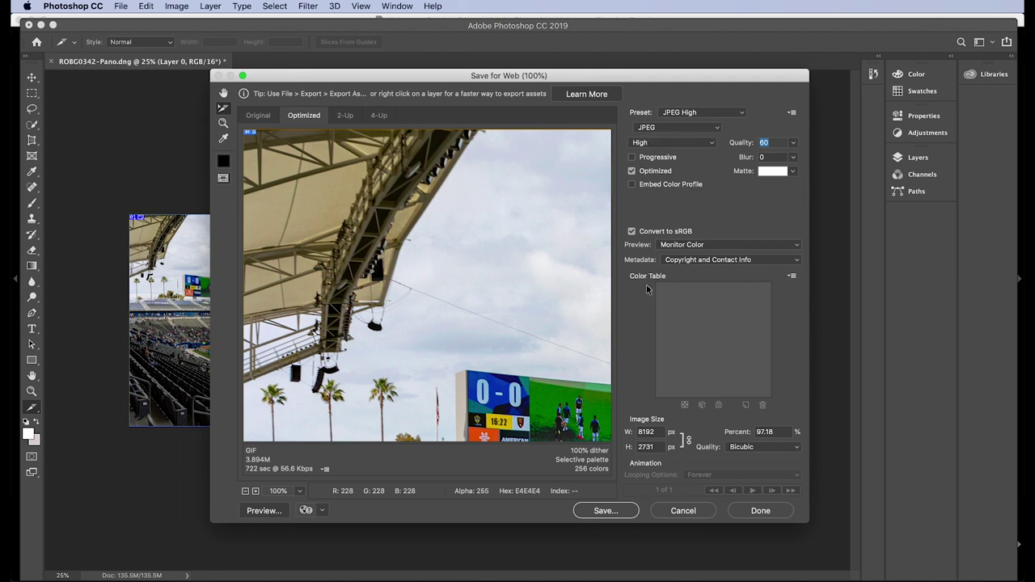
{"action": "left_click", "coordinate": [595, 511]}
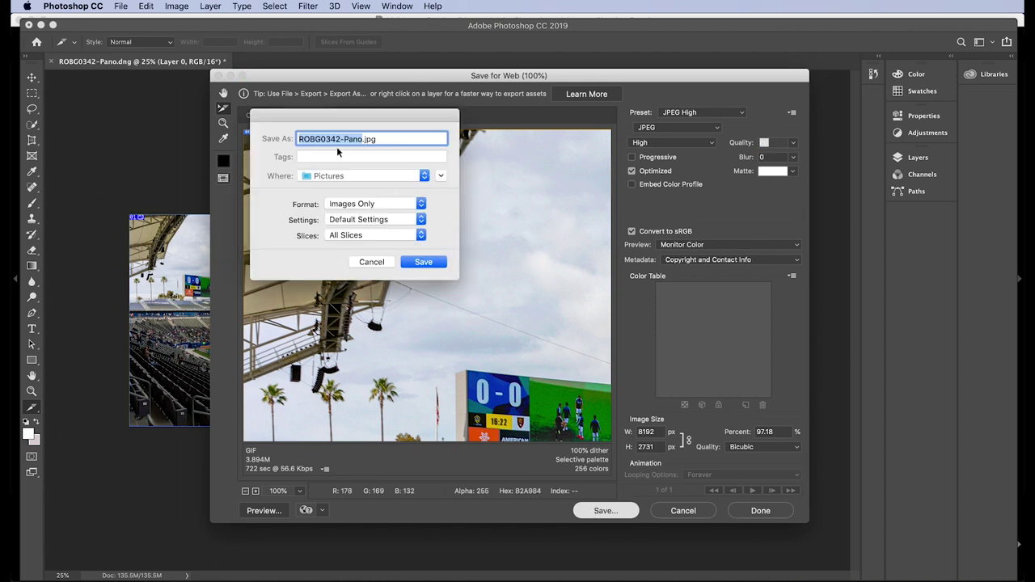
{"action": "type", "text": "DHSP"}
{"action": "left_click", "coordinate": [427, 264]}
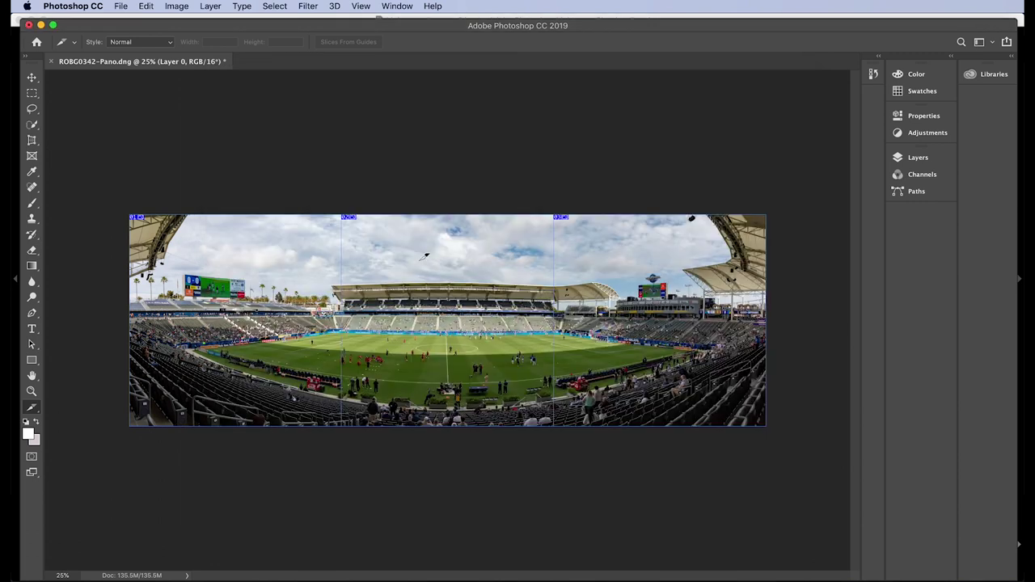
- Find DHSP_01, DHSP_02 and DHSP_03.jpg in Pictures > images and copy them to Dropbox
{"action": "key", "text": "super+alt+space"}
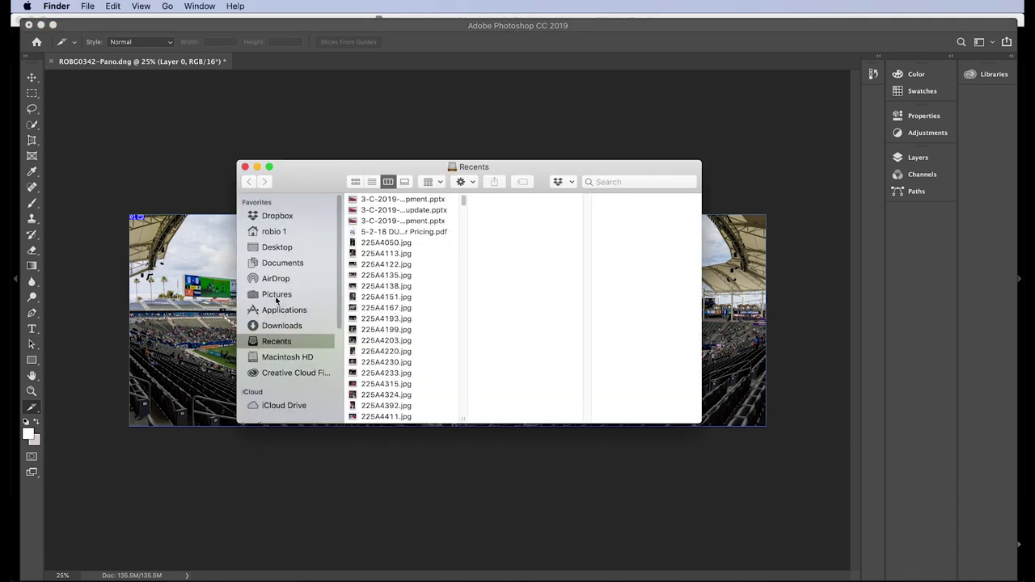
{"action": "left_click", "coordinate": [277, 296]}
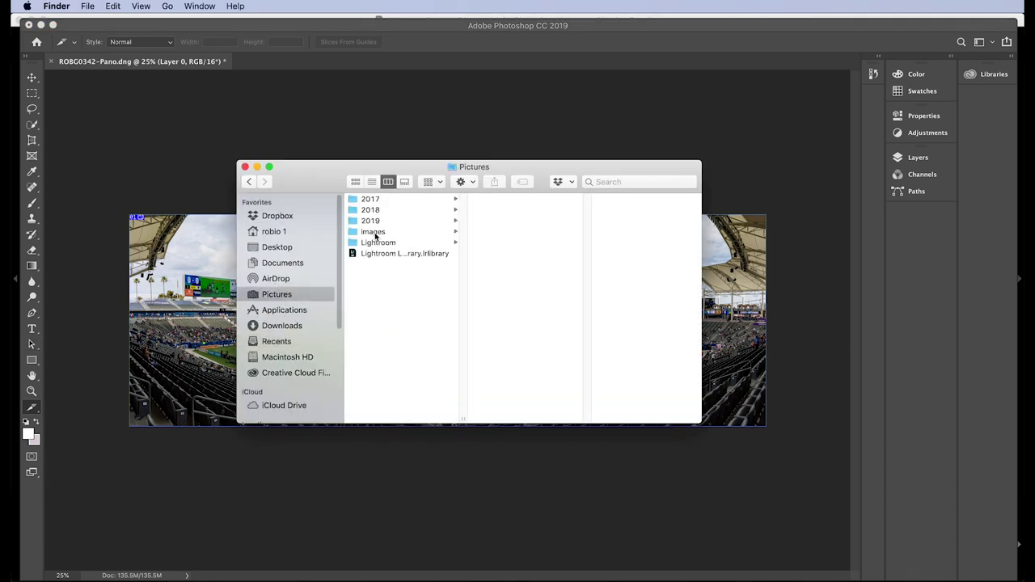
{"action": "left_click", "coordinate": [373, 232]}
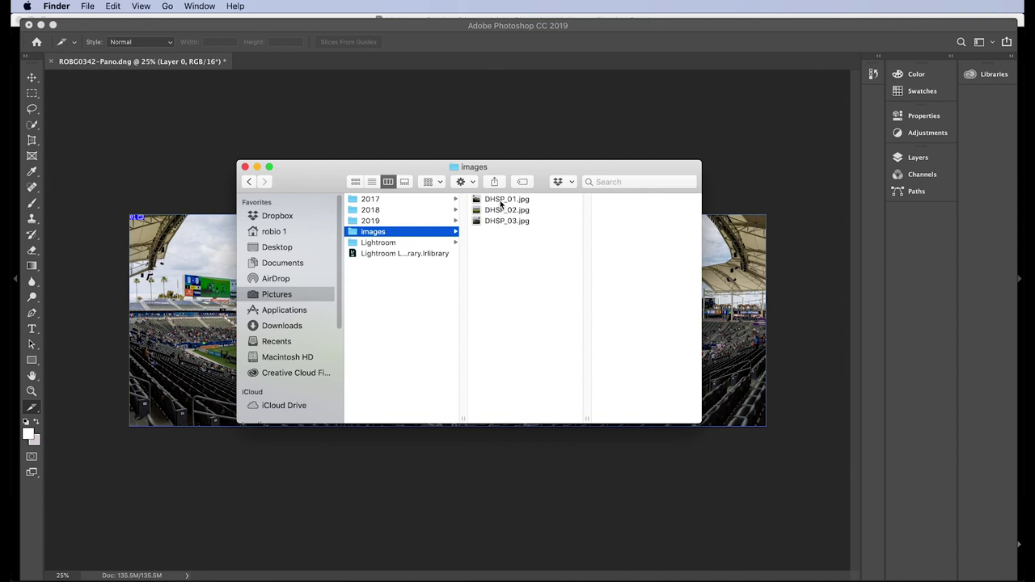
{"action": "left_click", "coordinate": [500, 201]}
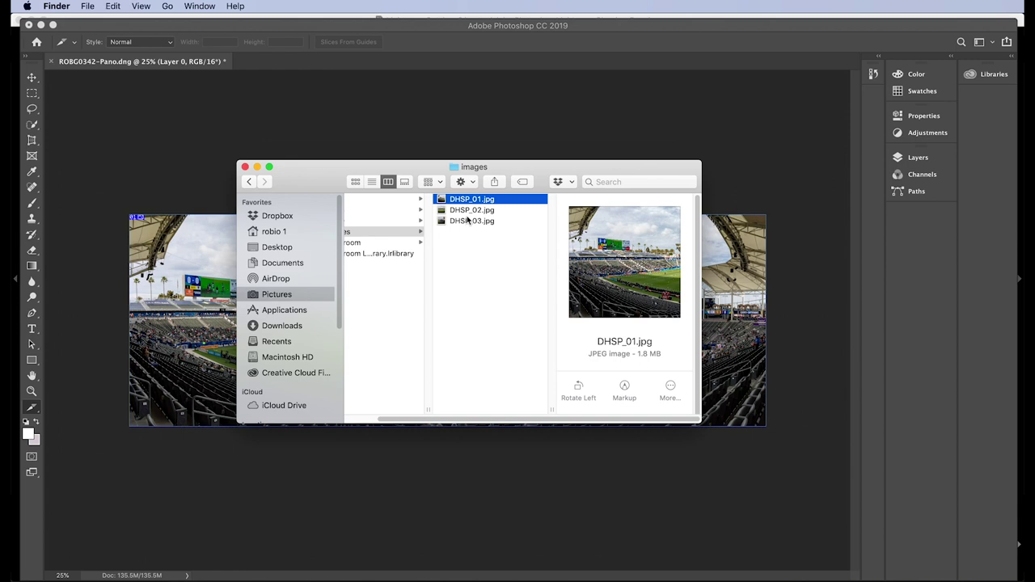
{"action": "left_click", "coordinate": [468, 213]}
{"action": "left_click", "coordinate": [468, 220]}
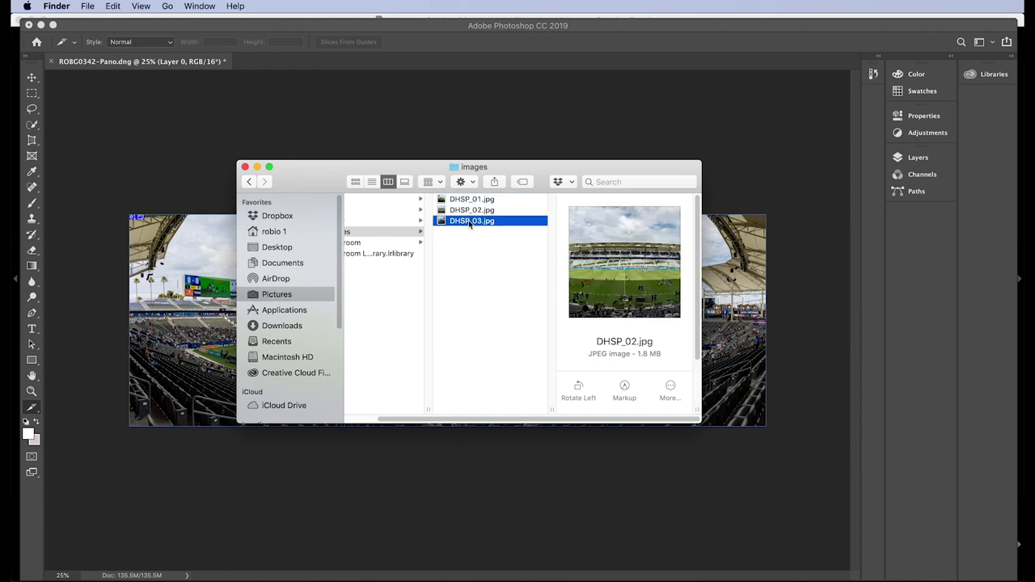
{"action": "left_click", "coordinate": [470, 202], "text": "shift"}
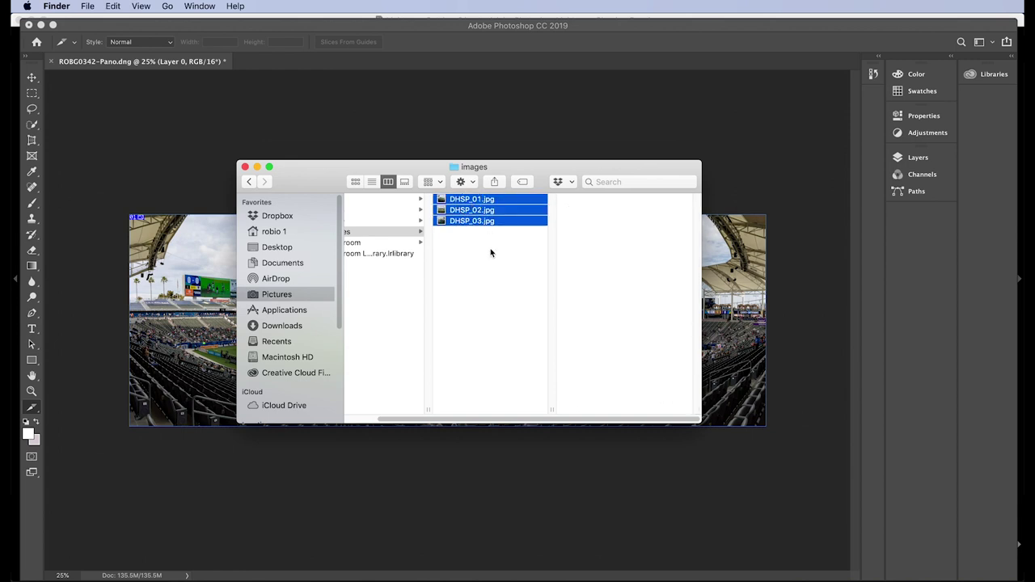
{"action": "left_click_drag", "start_coordinate": [482, 223], "coordinate": [261, 216]}
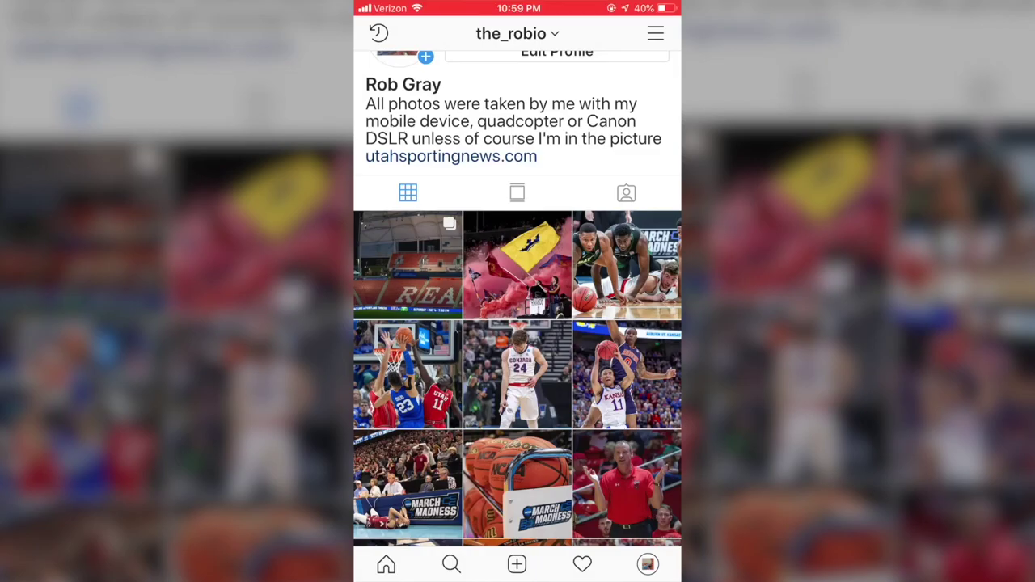
- Start a multi-photo post with the left, middle and right stadium slices selected in order
{"action": "left_click", "coordinate": [517, 563]}
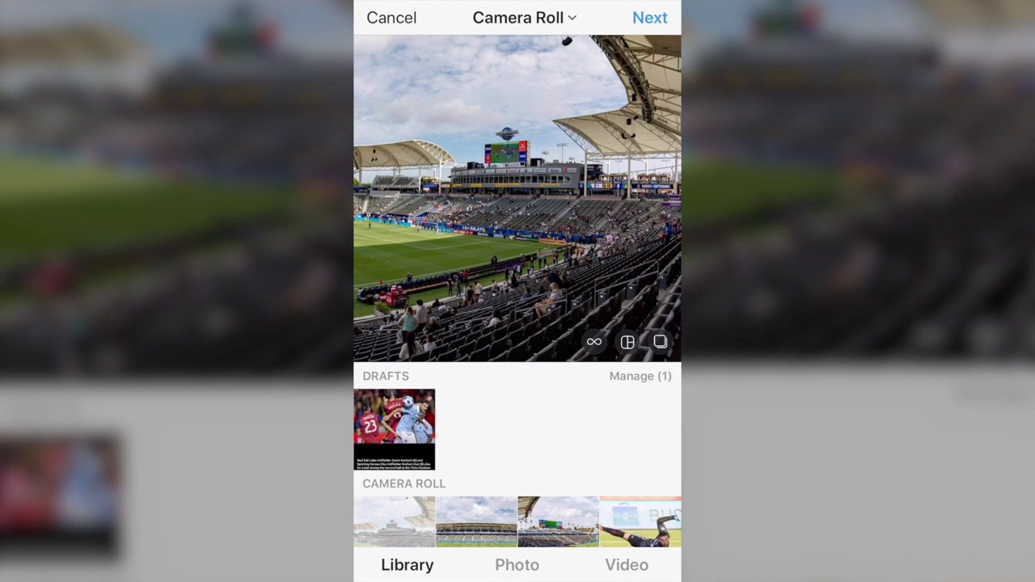
{"action": "scroll", "coordinate": [517, 453], "scroll_direction": "down", "scroll_amount": 3}
{"action": "left_click", "coordinate": [558, 420]}
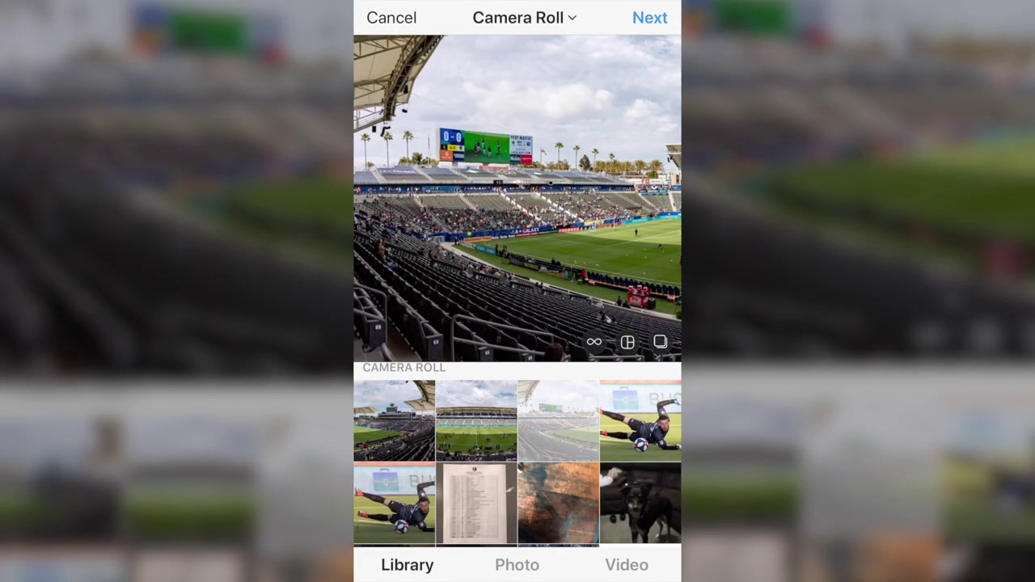
{"action": "left_click", "coordinate": [659, 341]}
{"action": "left_click", "coordinate": [475, 420]}
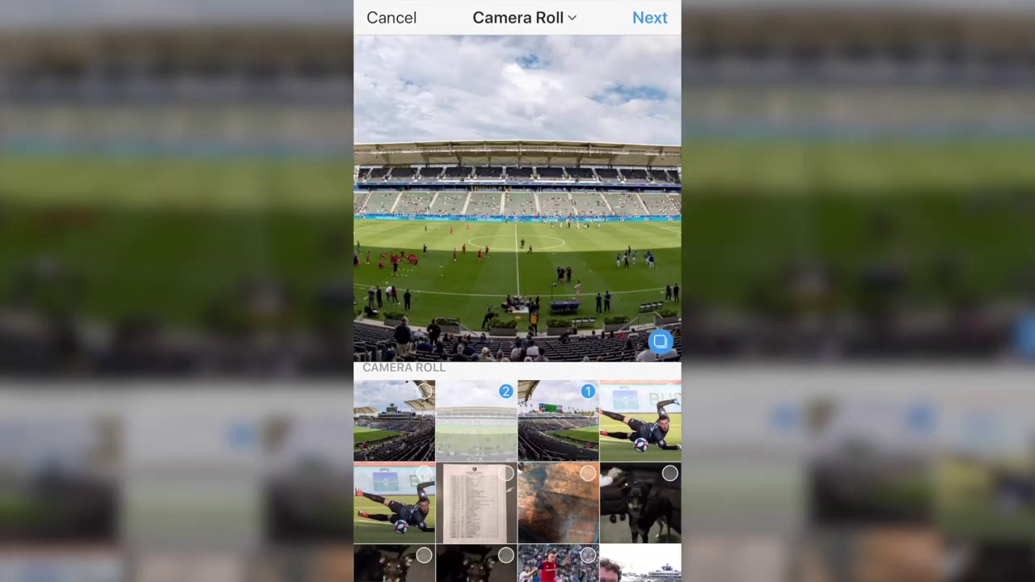
{"action": "left_click", "coordinate": [394, 420]}
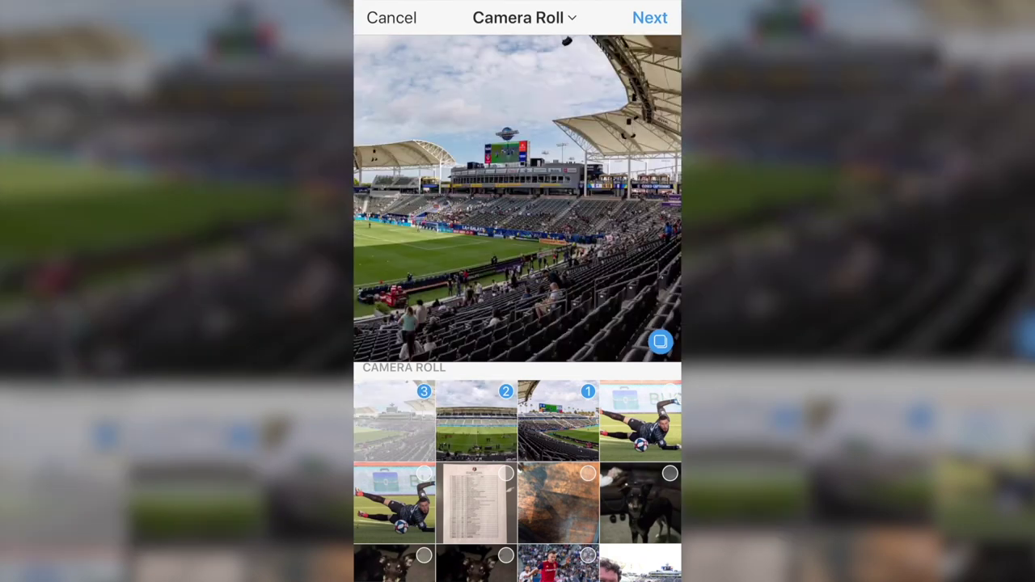
- Advance to the filter stage and scroll through the filter options
{"action": "left_click", "coordinate": [649, 17]}
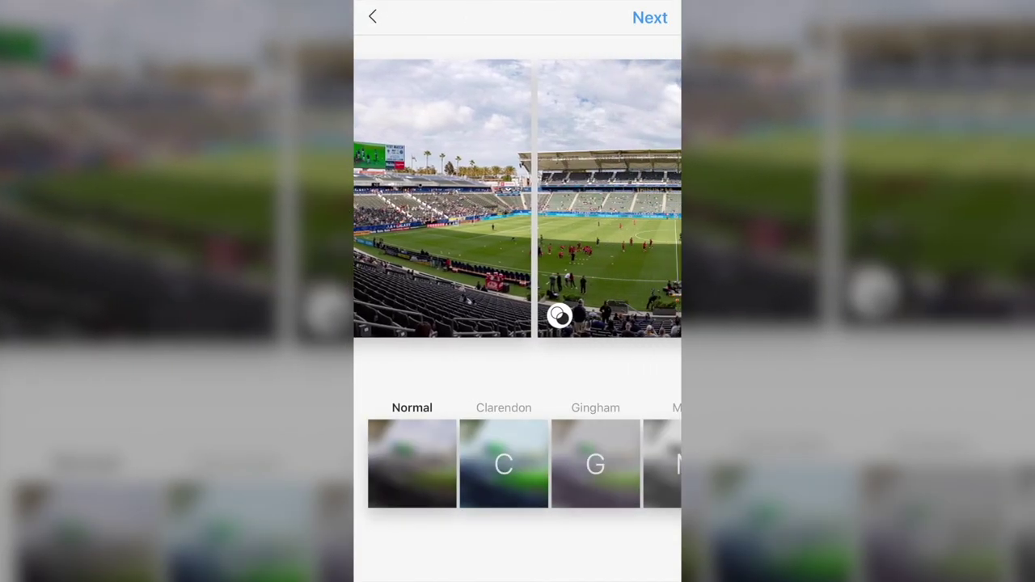
{"action": "scroll", "coordinate": [518, 198], "scroll_direction": "right", "scroll_amount": 5}
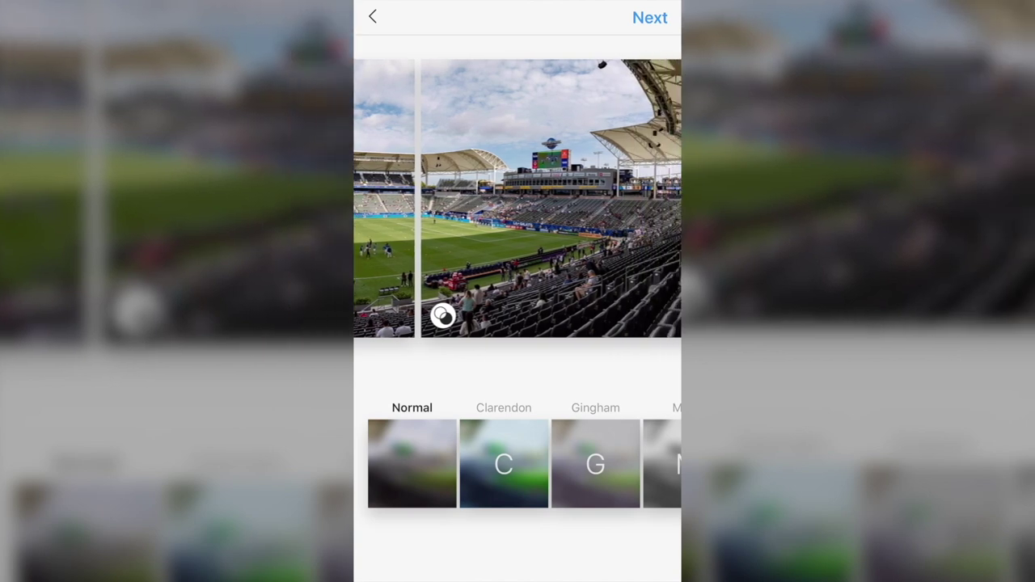
{"action": "scroll", "coordinate": [517, 198], "scroll_direction": "right", "scroll_amount": 5}
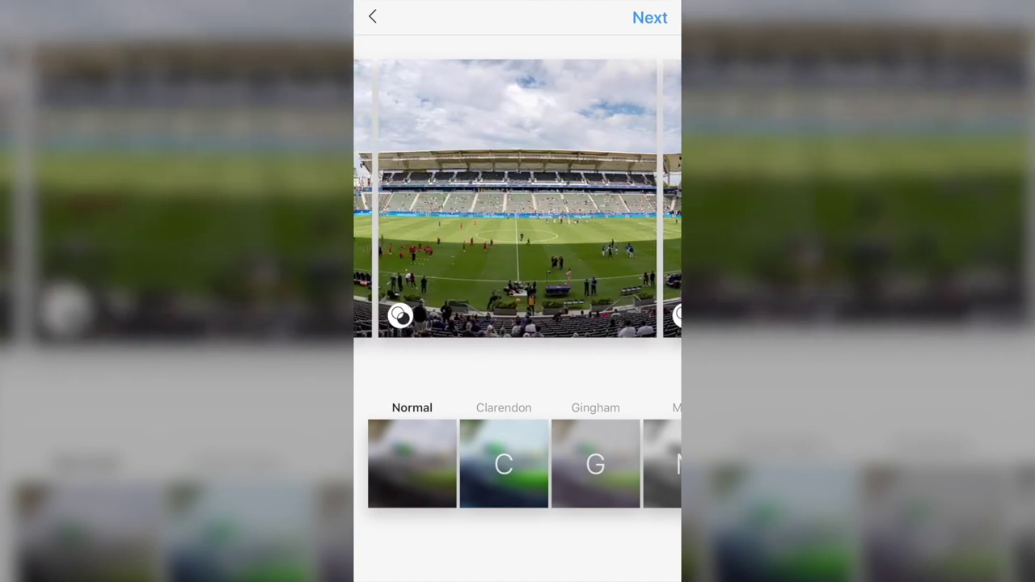